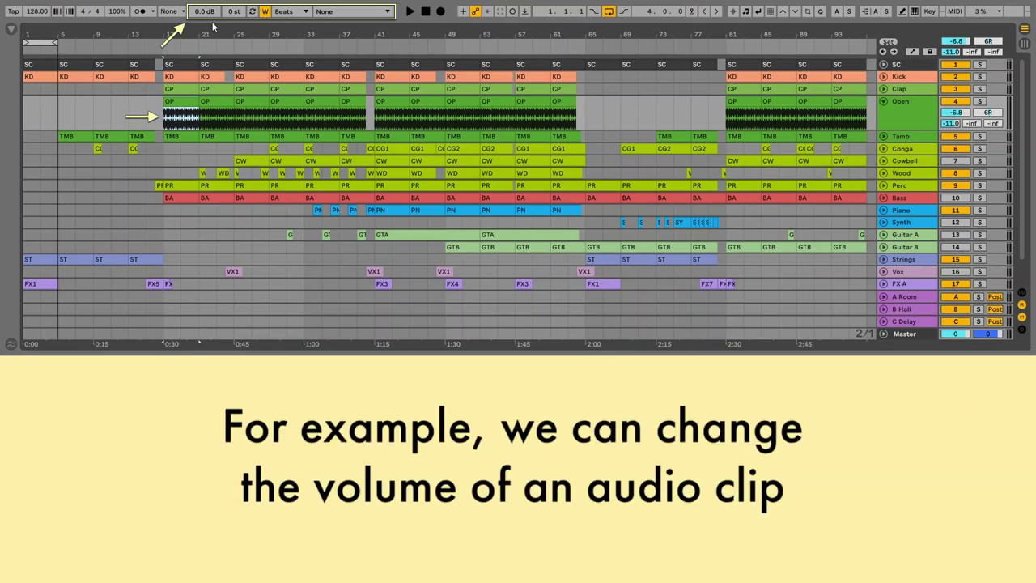
Lower the Open clip's gain to -11.9 dB and set the next Open clip's warp mode to Tones.
{"action": "left_click_drag", "start_coordinate": [209, 12], "coordinate": [233, 15]}
{"action": "left_click", "coordinate": [215, 117]}
{"action": "left_click", "coordinate": [284, 11]}
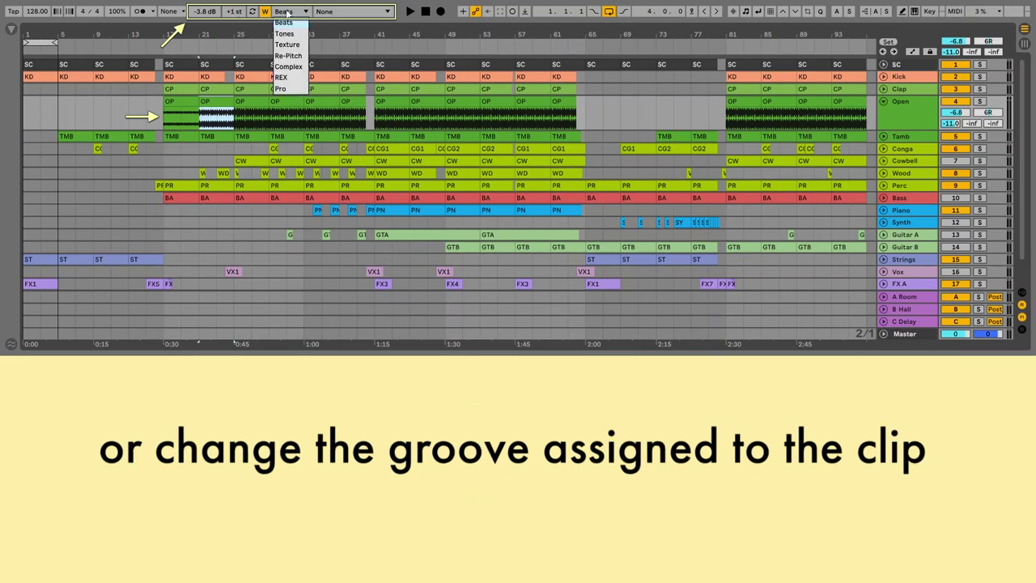
{"action": "left_click", "coordinate": [288, 27]}
Assign the Swing MPC 3000 groove to two Open clips.
{"action": "left_click", "coordinate": [330, 13]}
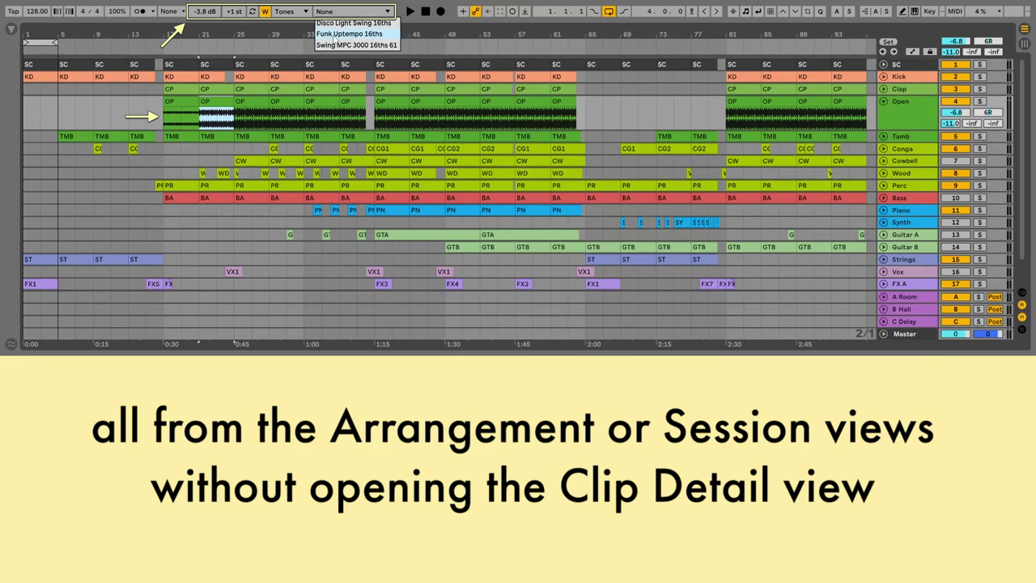
{"action": "left_click", "coordinate": [332, 45]}
{"action": "left_click", "coordinate": [254, 98]}
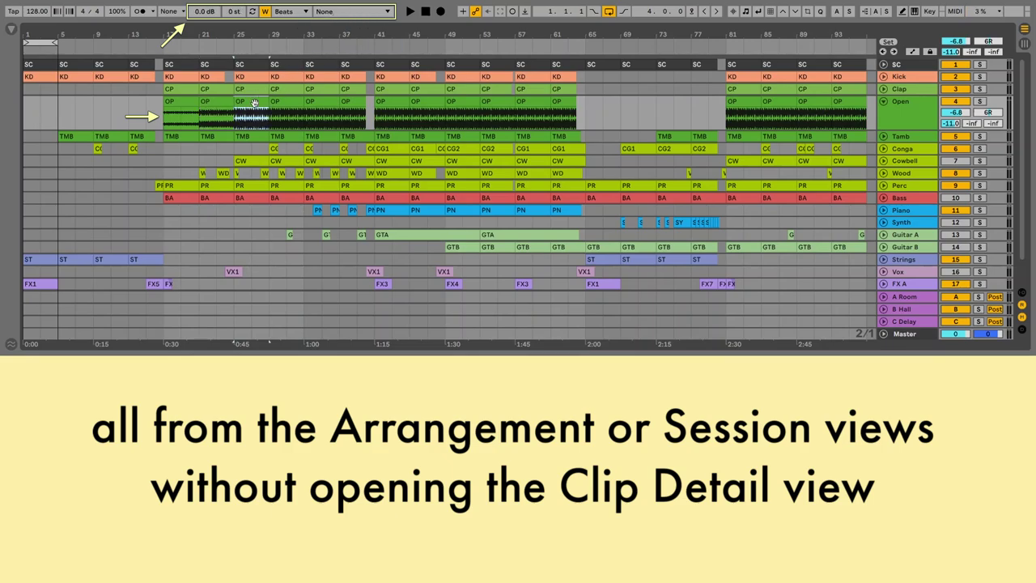
{"action": "left_click", "coordinate": [330, 12]}
{"action": "left_click", "coordinate": [335, 44]}
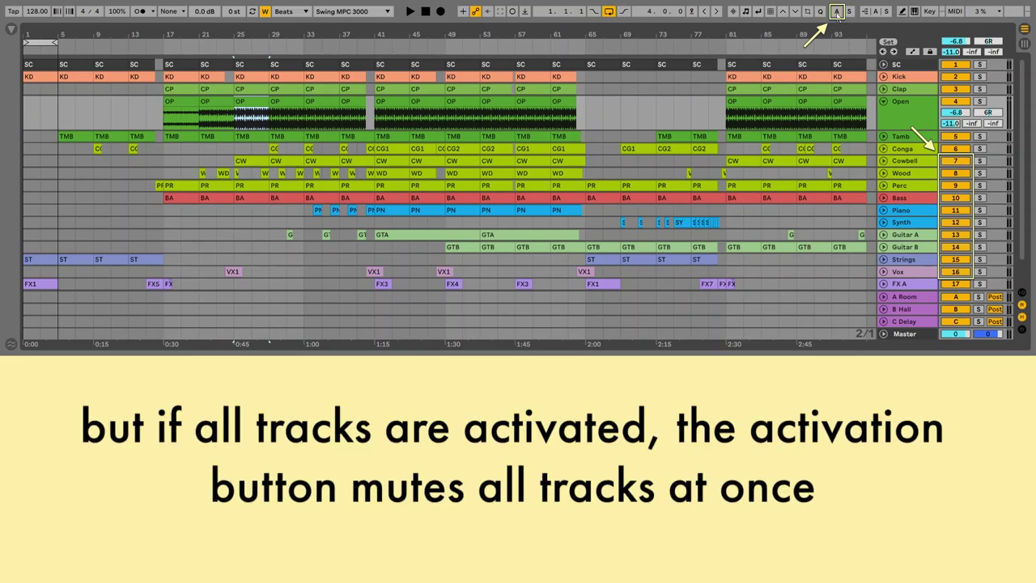
{"action": "left_click", "coordinate": [838, 12]}
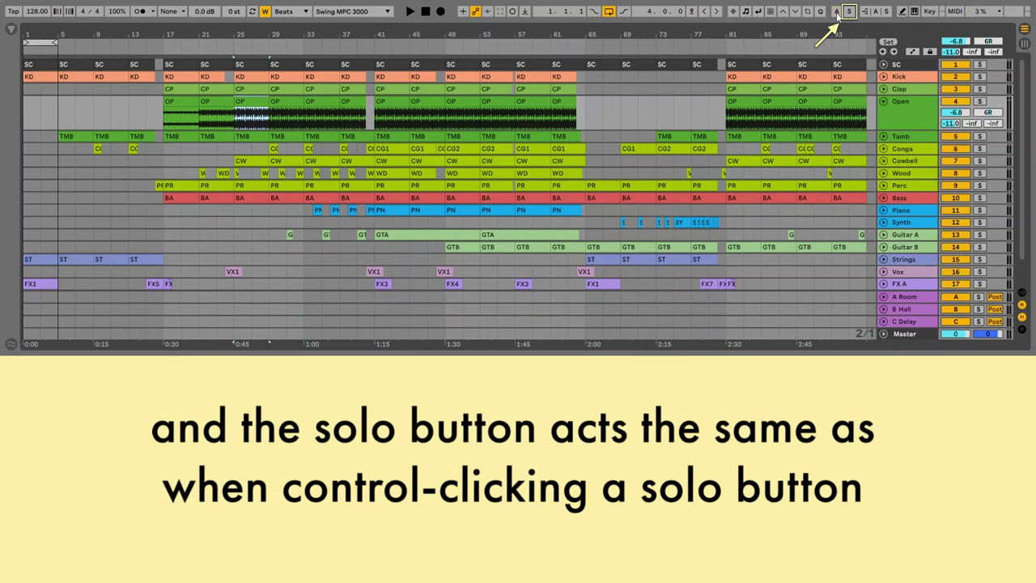
{"action": "left_click", "coordinate": [979, 76]}
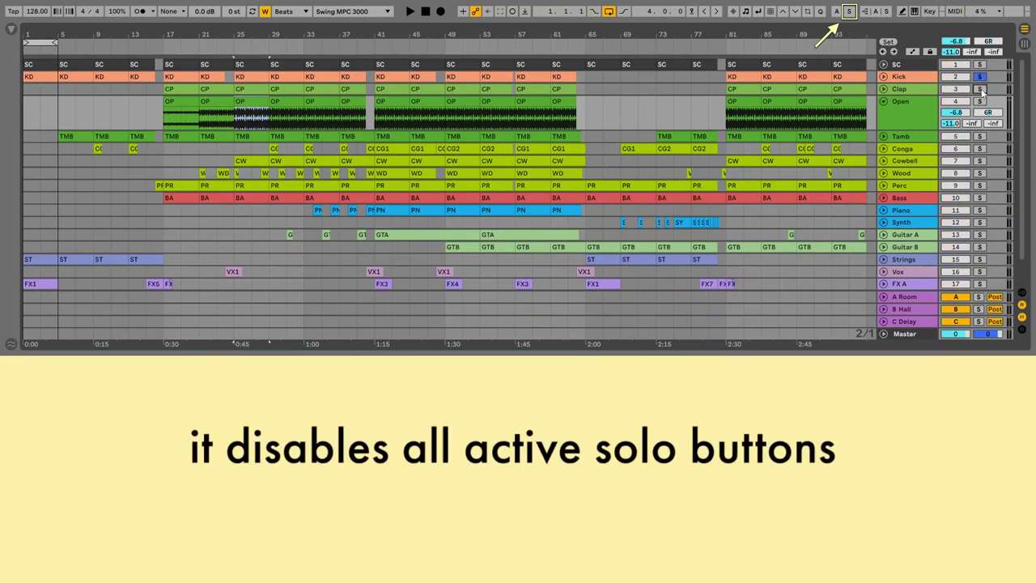
{"action": "left_click_drag", "start_coordinate": [981, 92], "coordinate": [980, 102]}
{"action": "left_click", "coordinate": [849, 11]}
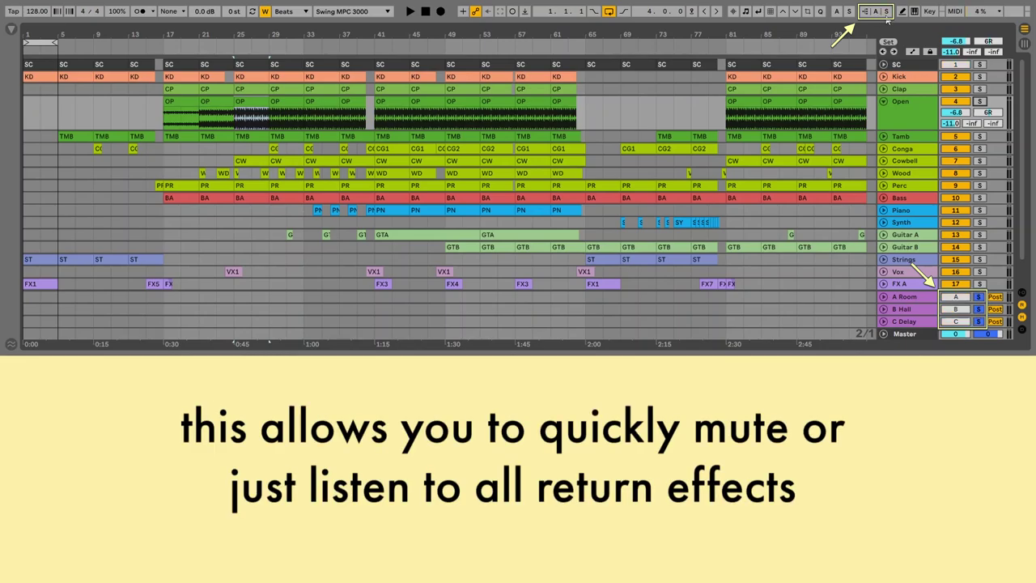
{"action": "left_click", "coordinate": [874, 12]}
{"action": "left_click", "coordinate": [886, 12]}
{"action": "left_click", "coordinate": [886, 16]}
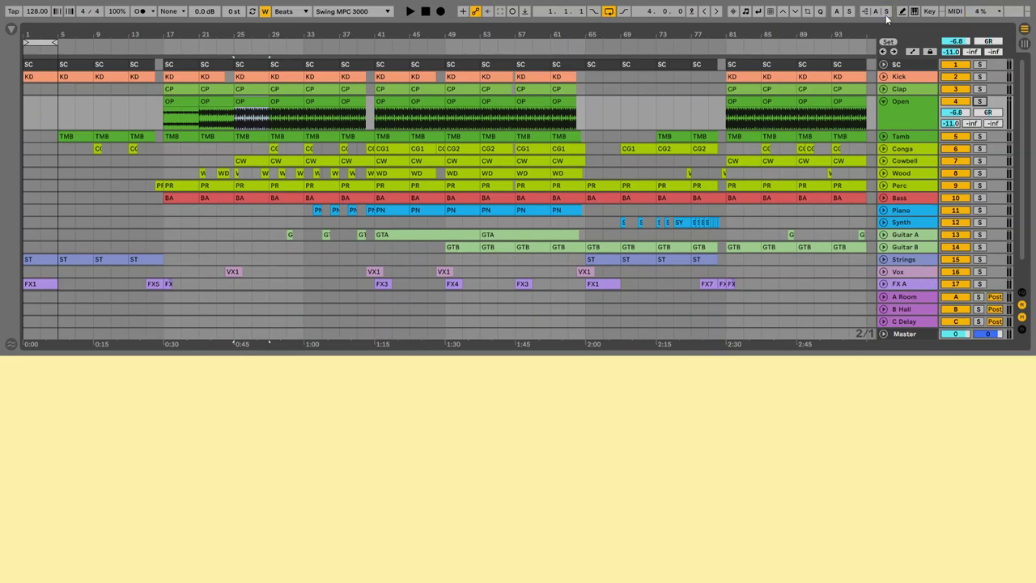
Nudge the loop four lengths later and three back, then enable Play Follows Loop.
{"action": "left_click", "coordinate": [717, 13]}
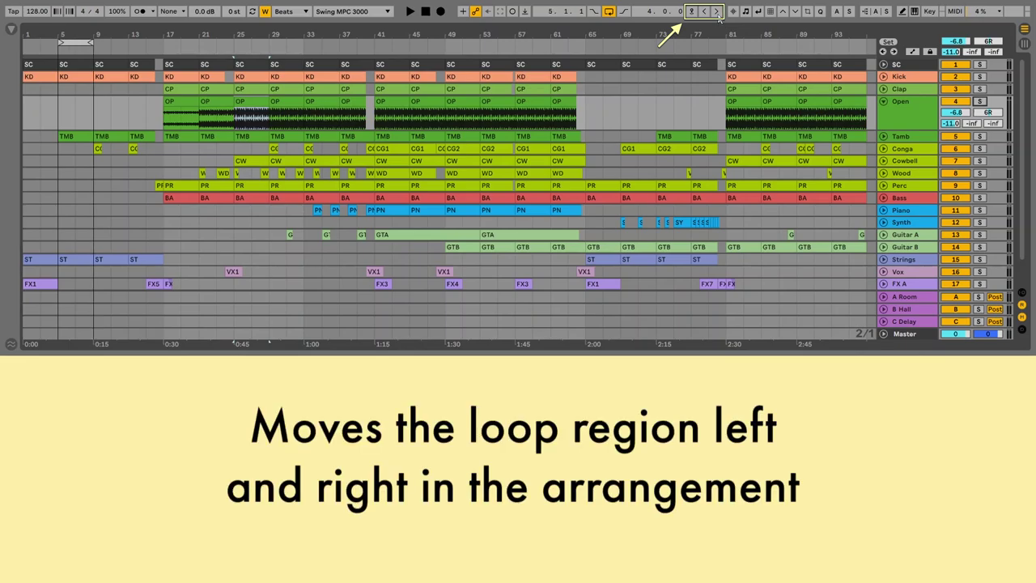
{"action": "left_click", "coordinate": [717, 13]}
{"action": "left_click", "coordinate": [717, 13]}
{"action": "left_click", "coordinate": [717, 13]}
{"action": "left_click", "coordinate": [717, 13]}
{"action": "left_click", "coordinate": [717, 13]}
{"action": "left_click", "coordinate": [717, 13]}
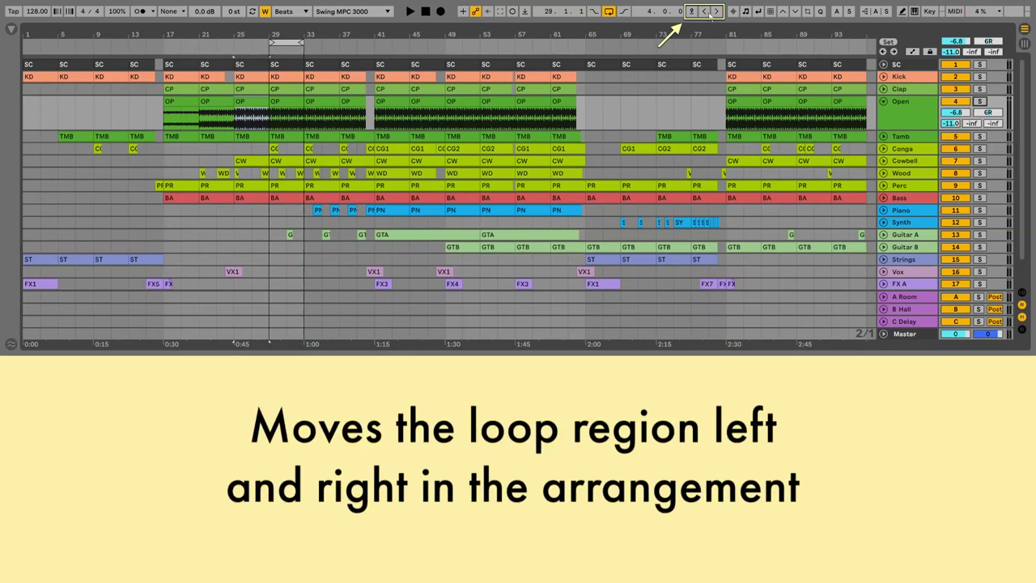
{"action": "left_click", "coordinate": [705, 13]}
{"action": "left_click", "coordinate": [705, 13]}
{"action": "left_click", "coordinate": [704, 12]}
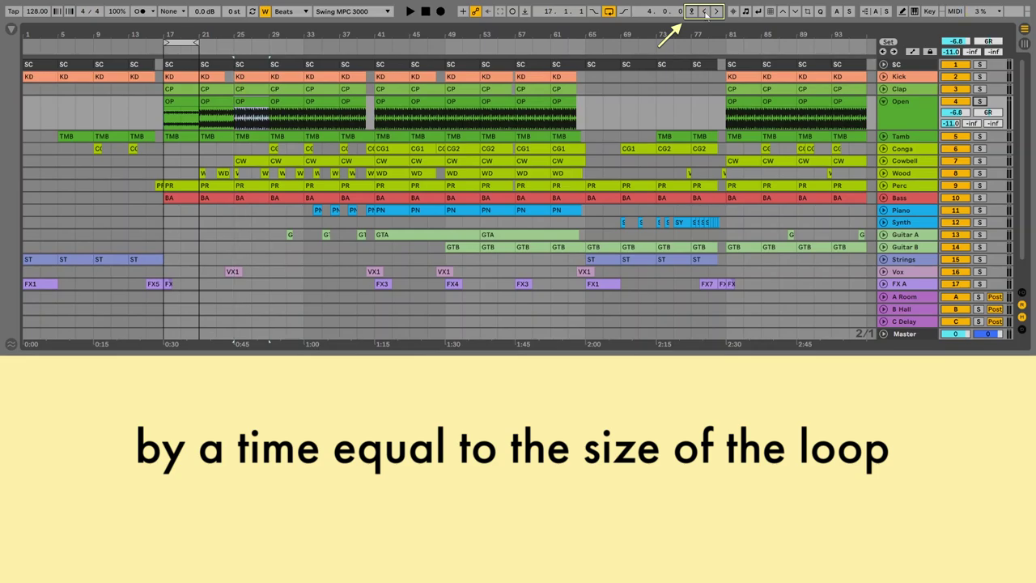
{"action": "left_click", "coordinate": [691, 12]}
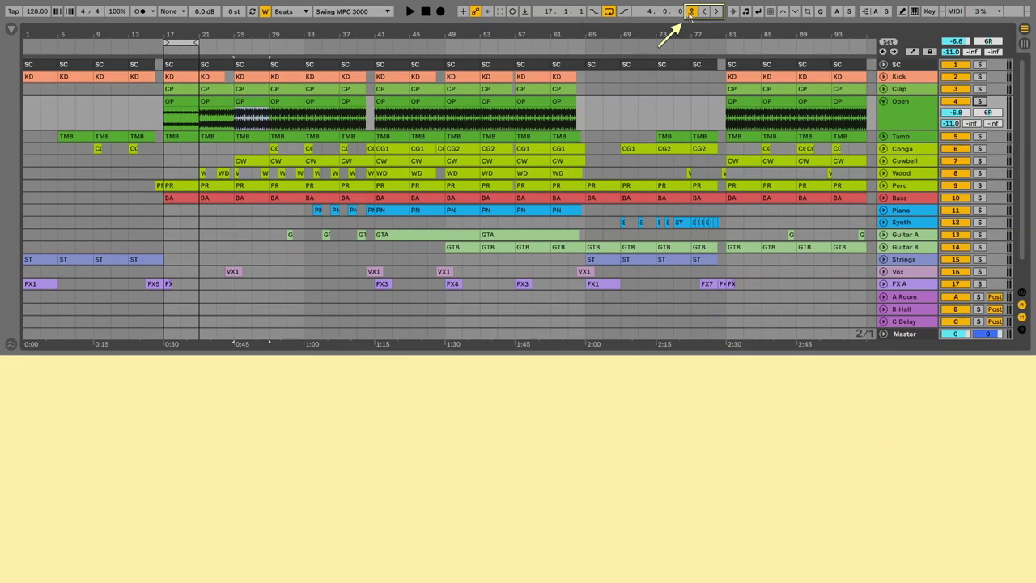
While playing, nudge the loop five lengths later and two back, then stop playback.
{"action": "left_click", "coordinate": [411, 11]}
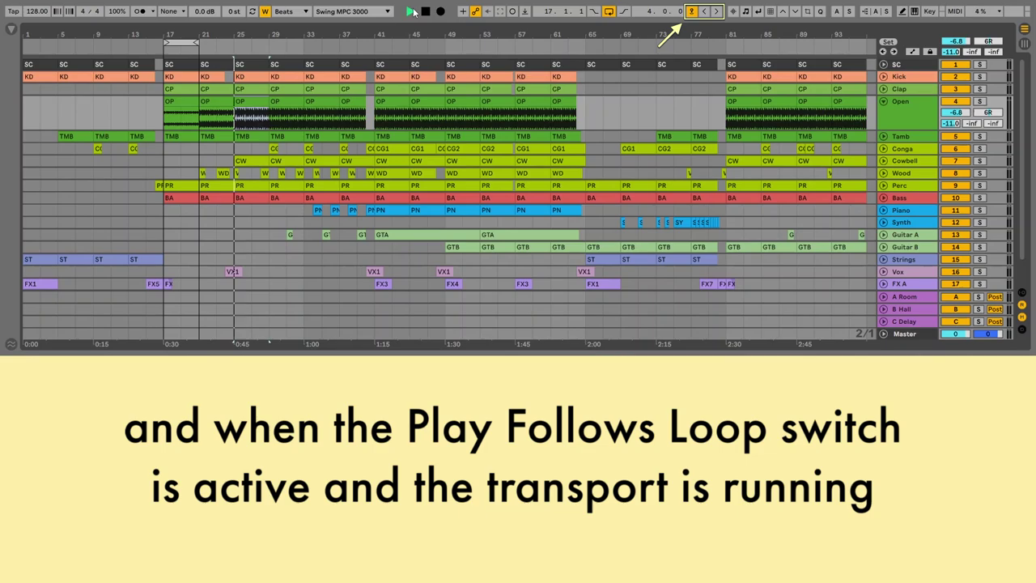
{"action": "left_click", "coordinate": [717, 11]}
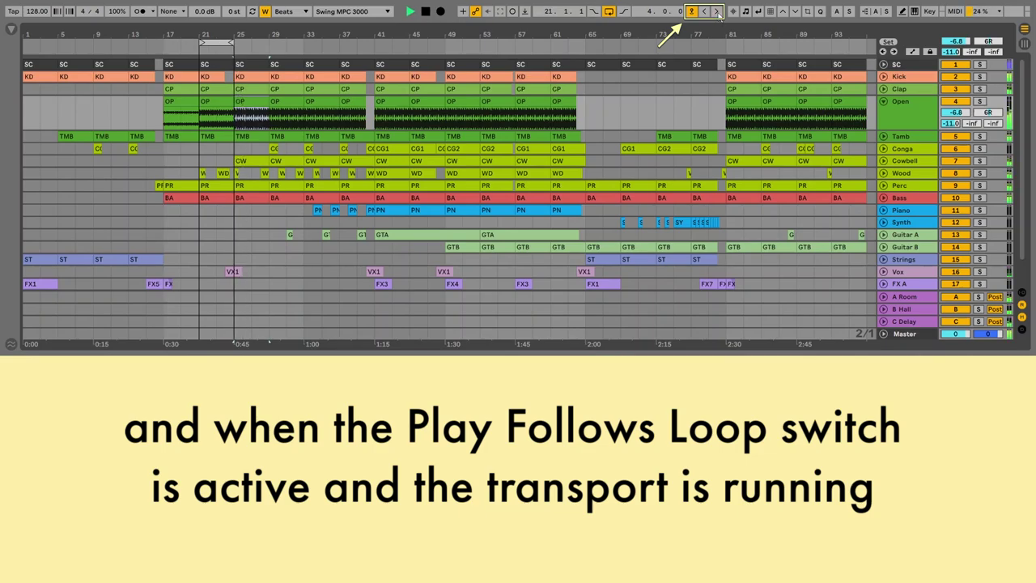
{"action": "left_click", "coordinate": [717, 11]}
{"action": "left_click", "coordinate": [717, 12]}
{"action": "left_click", "coordinate": [717, 11]}
{"action": "left_click", "coordinate": [717, 11]}
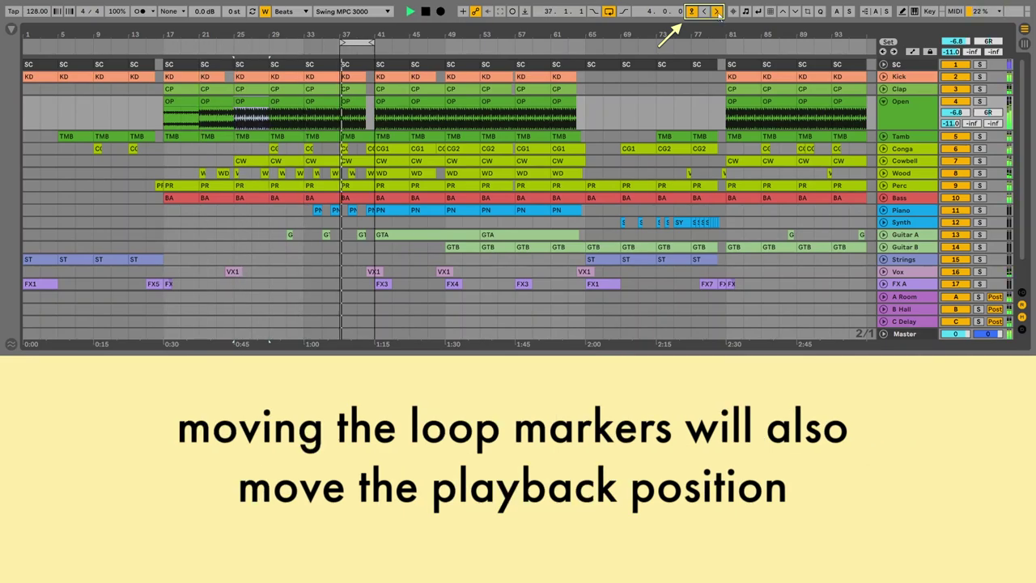
{"action": "left_click", "coordinate": [705, 12]}
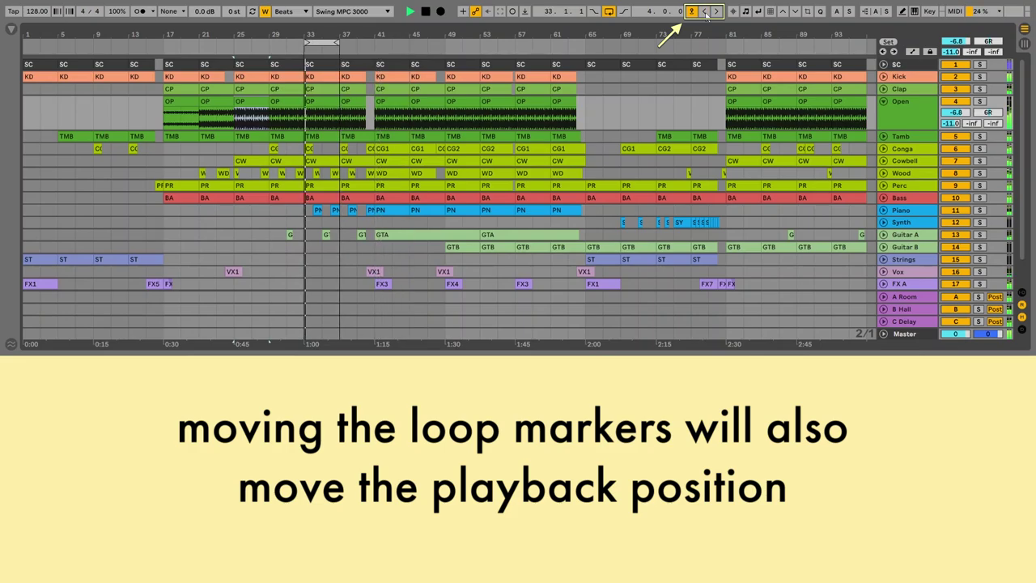
{"action": "left_click", "coordinate": [704, 11]}
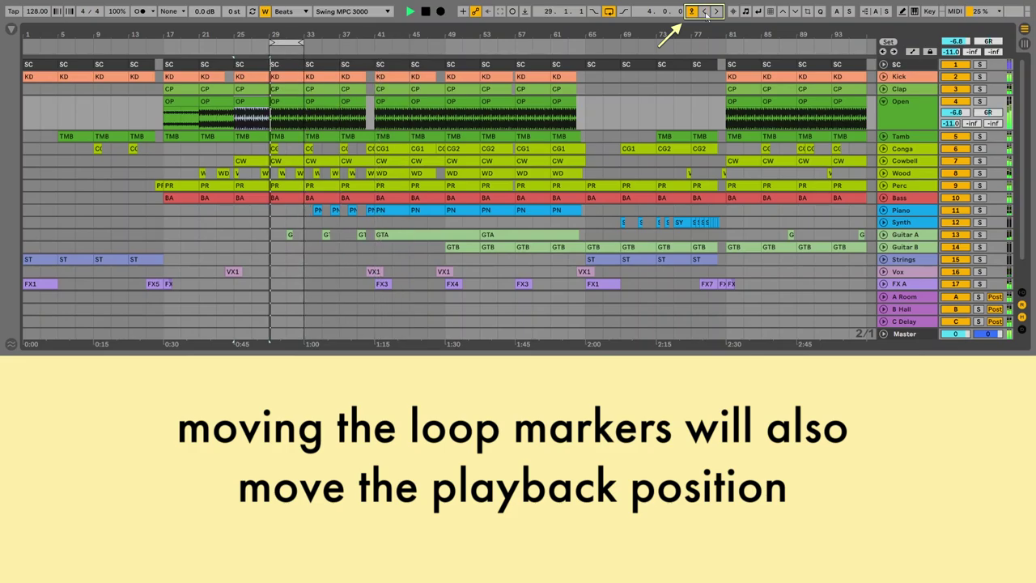
{"action": "left_click", "coordinate": [431, 12]}
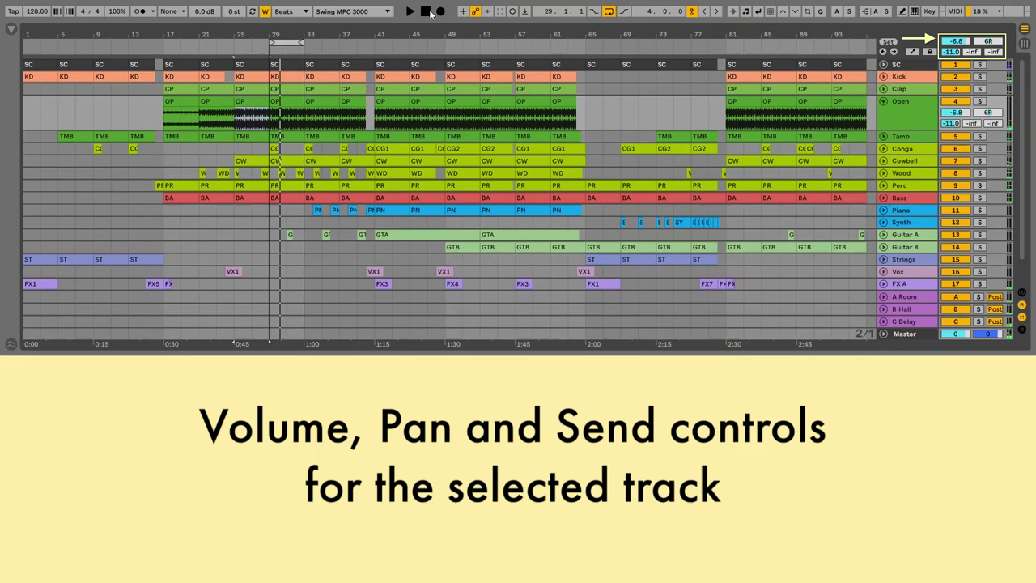
Turn the Open track down to -30.2 dB, then select the Tamb, Conga and Cowbell tracks.
{"action": "left_click", "coordinate": [426, 11]}
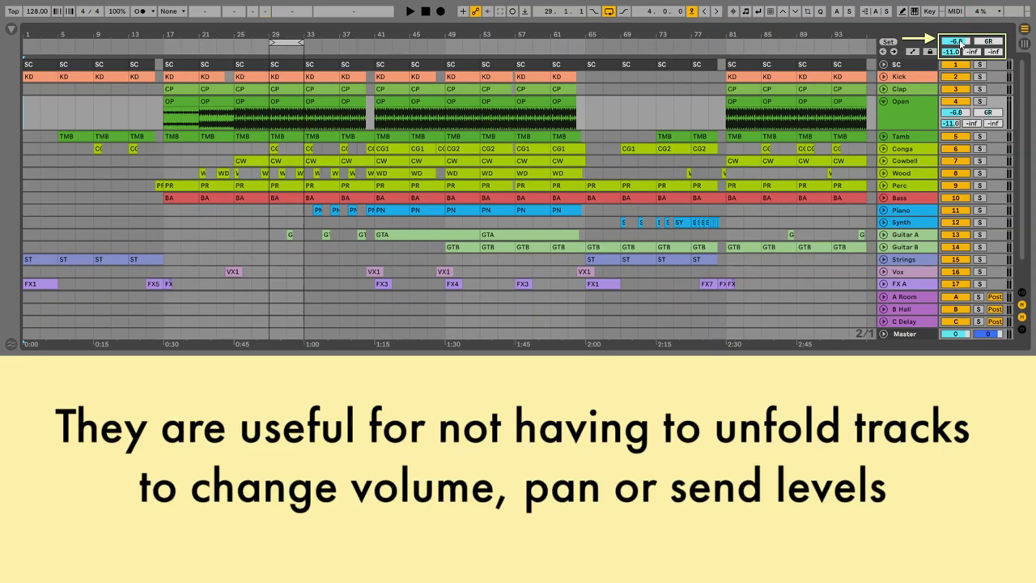
{"action": "left_click_drag", "start_coordinate": [959, 41], "coordinate": [944, 78]}
{"action": "left_click", "coordinate": [918, 136]}
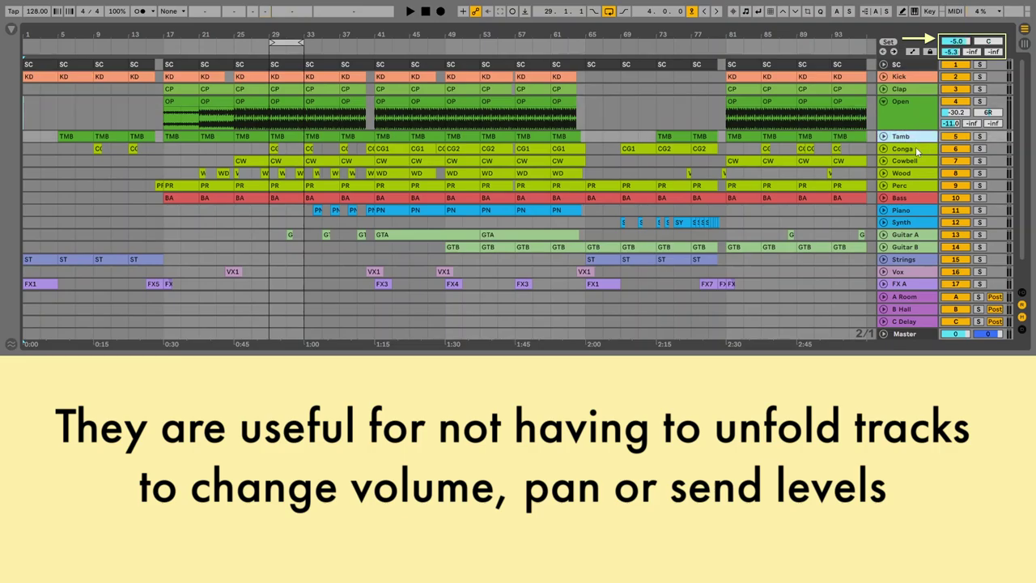
{"action": "left_click", "coordinate": [918, 149]}
{"action": "left_click", "coordinate": [917, 160]}
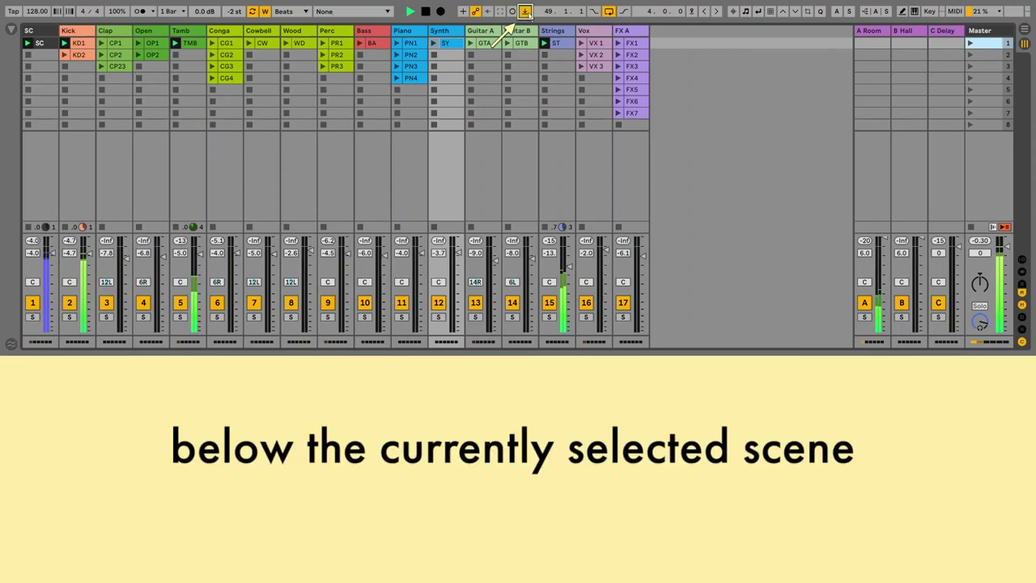
Capture scenes 9 and 10, then launch Wood WD and Cowbell CW and capture scene 11.
{"action": "left_click", "coordinate": [525, 12]}
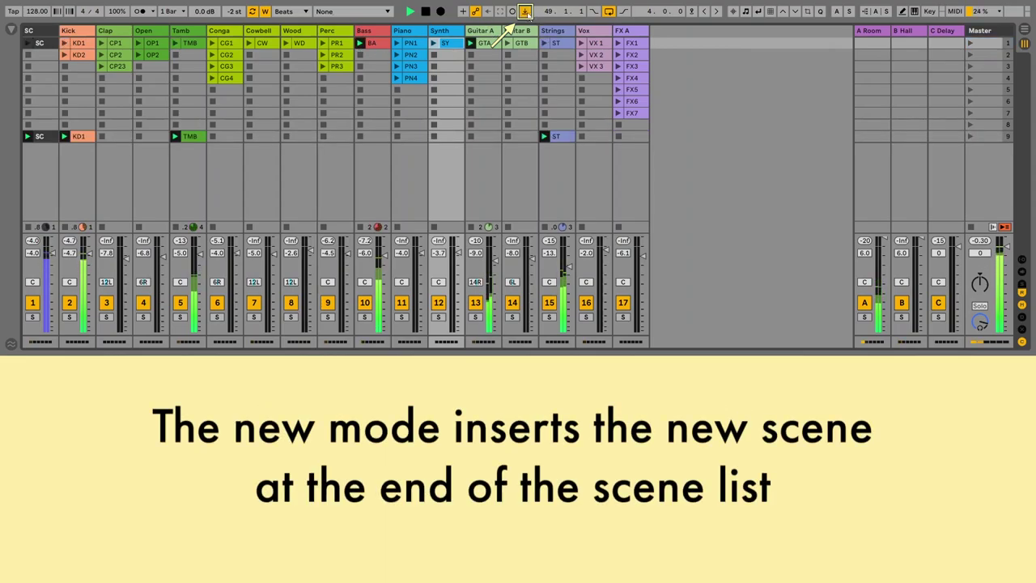
{"action": "left_click", "coordinate": [525, 12]}
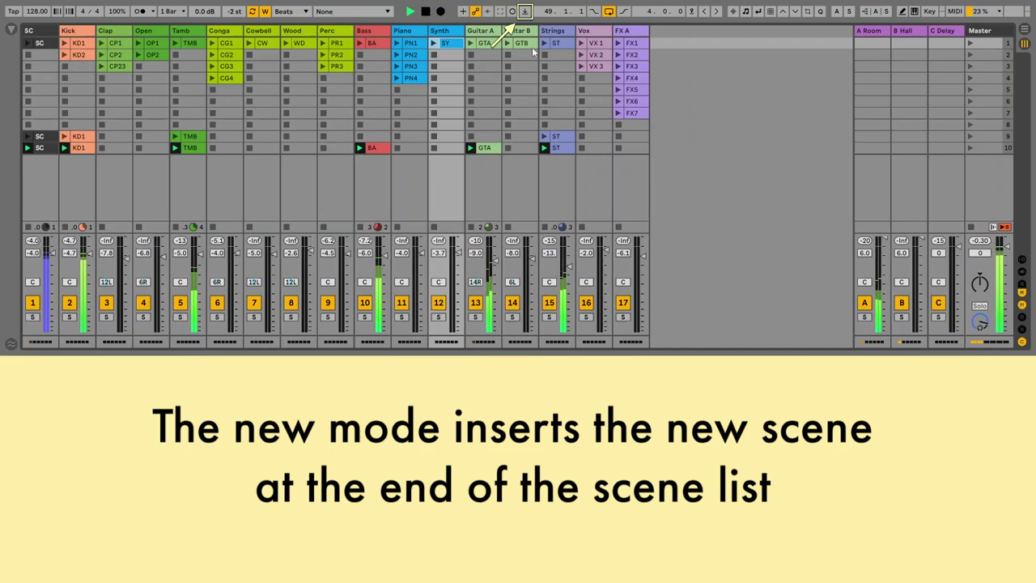
{"action": "left_click", "coordinate": [288, 42]}
{"action": "left_click", "coordinate": [249, 43]}
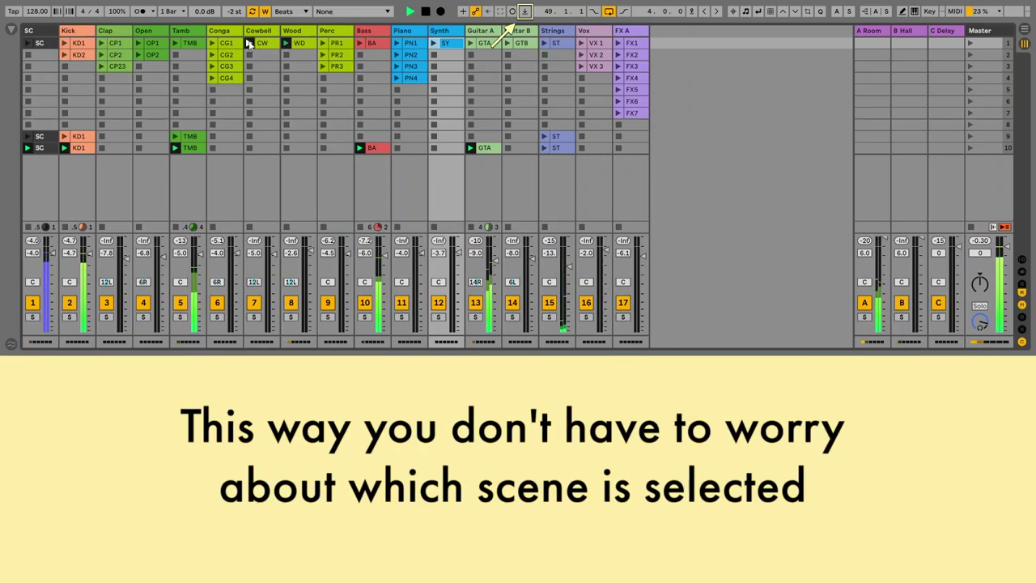
{"action": "left_click", "coordinate": [523, 11]}
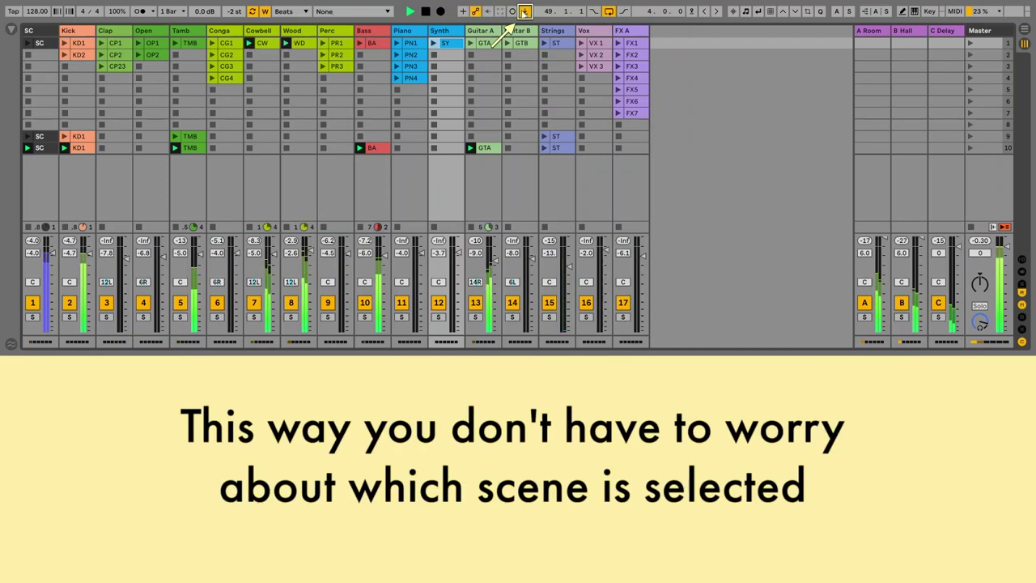
Launch OP2 and capture scene 12, then launch Clap CP2 and Conga CG2 for scene 13.
{"action": "left_click", "coordinate": [139, 53]}
{"action": "left_click", "coordinate": [524, 11]}
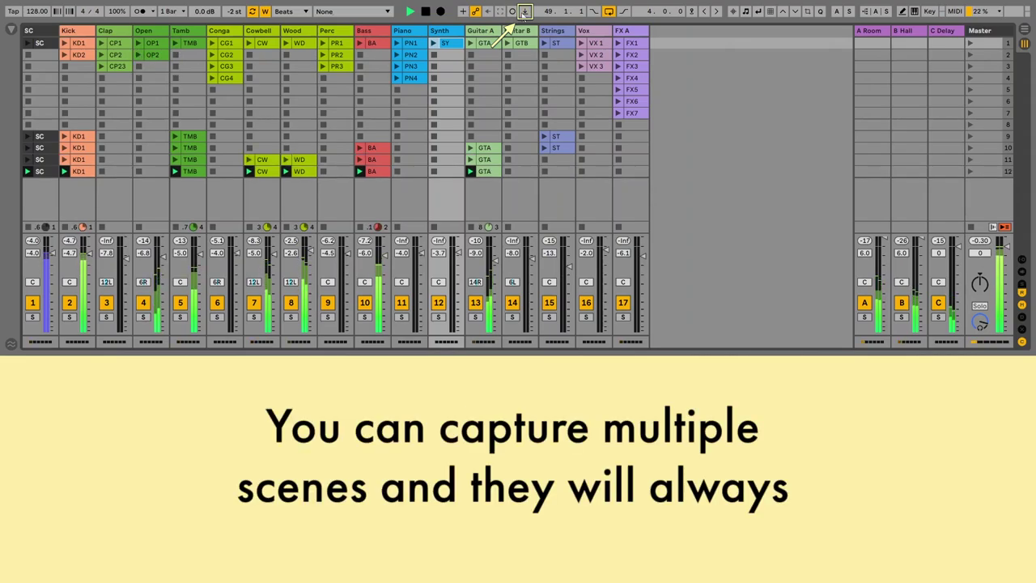
{"action": "left_click", "coordinate": [101, 54]}
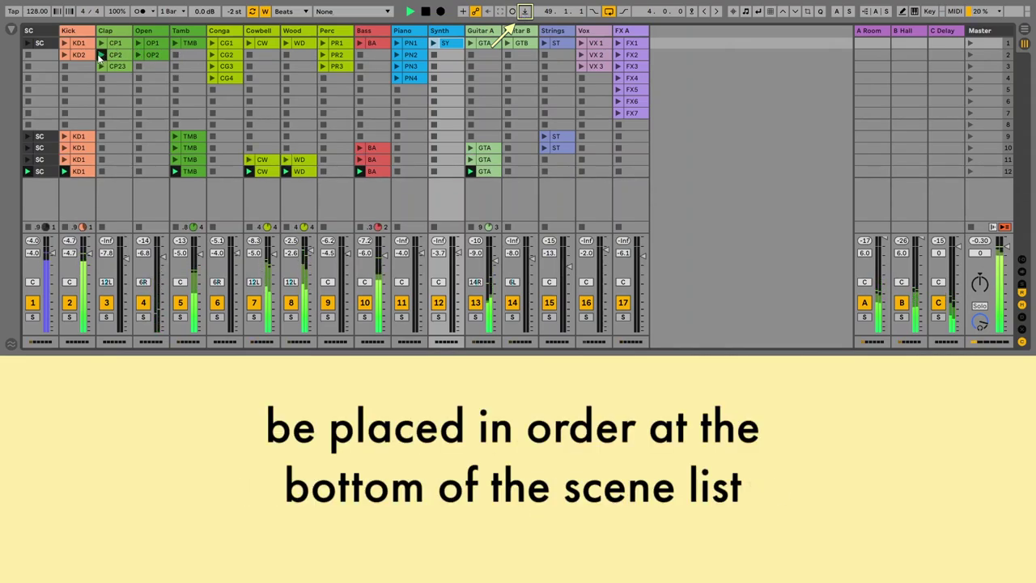
{"action": "left_click", "coordinate": [212, 54]}
{"action": "left_click", "coordinate": [524, 12]}
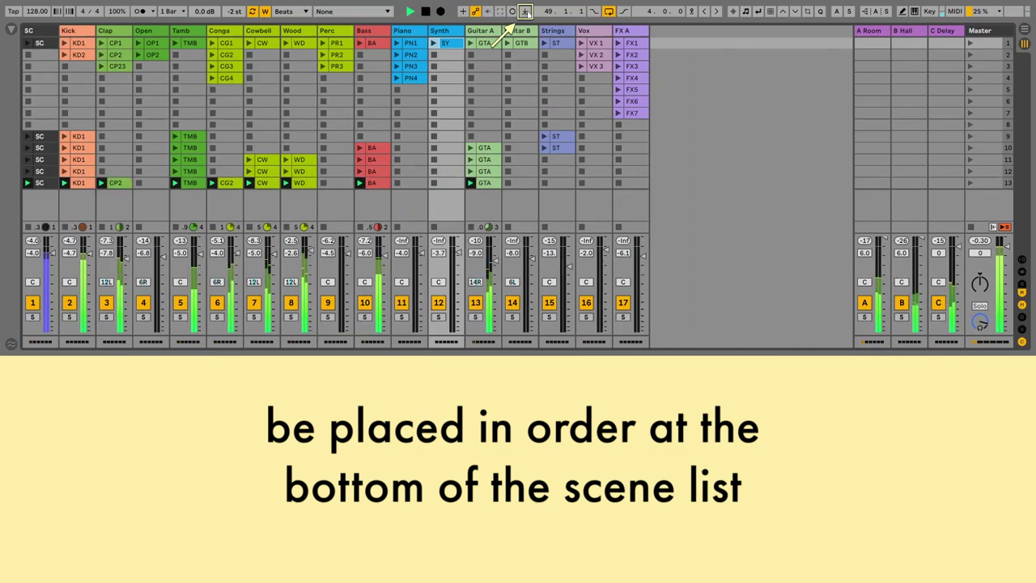